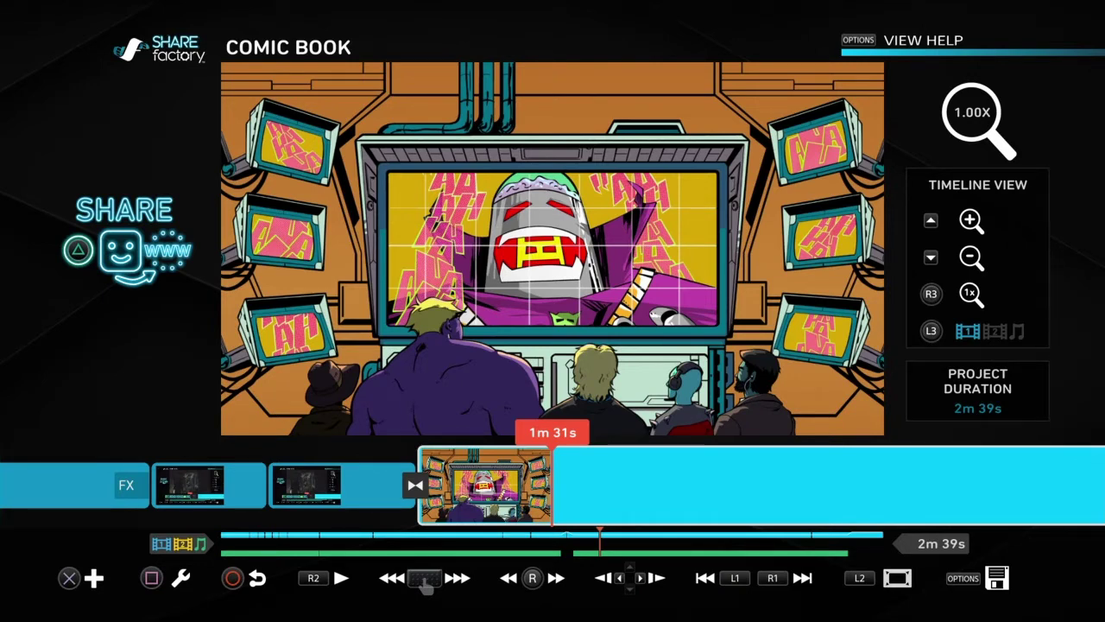
Step: Zoom the timeline in up to 4.00X and back out to show more clips
{"action": "key", "text": "Up"}
{"action": "key", "text": "Down"}
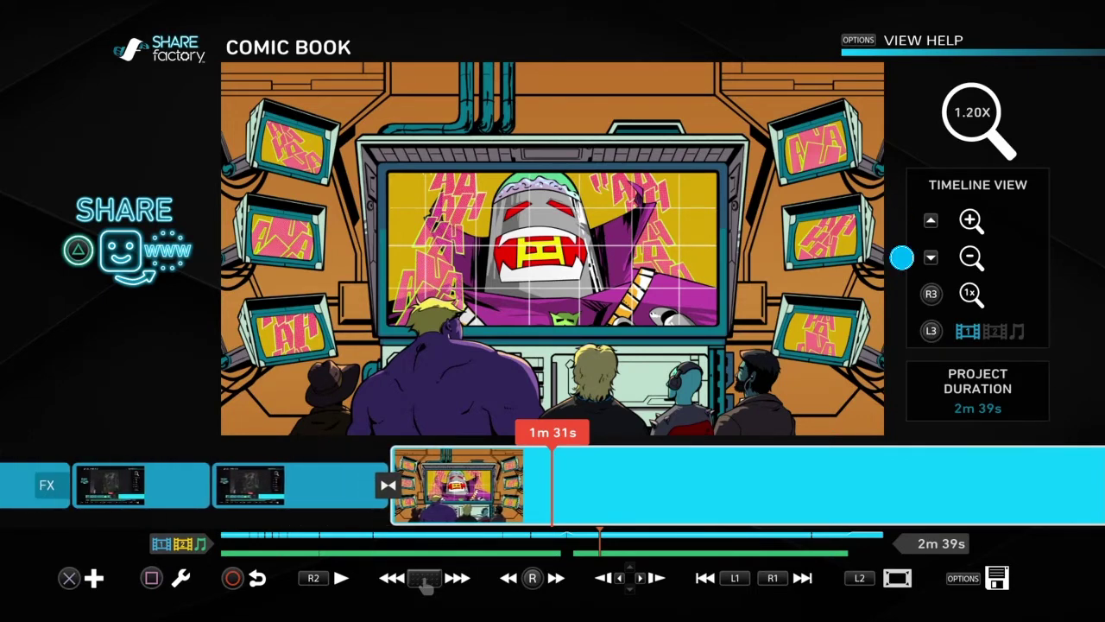
{"action": "key", "text": "Down"}
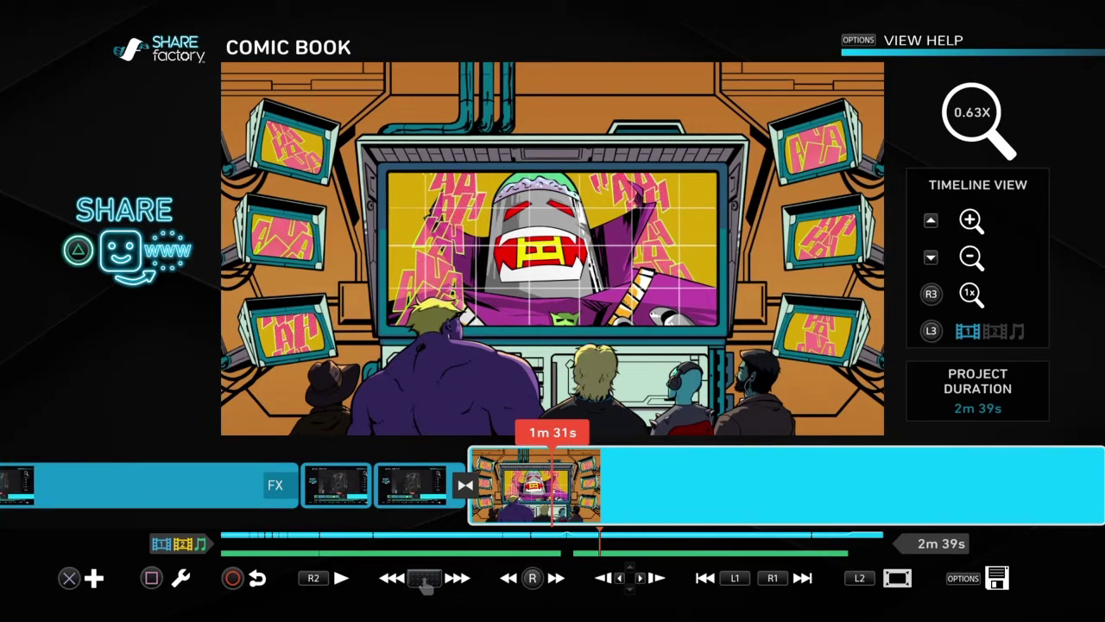
{"action": "key", "text": "Up"}
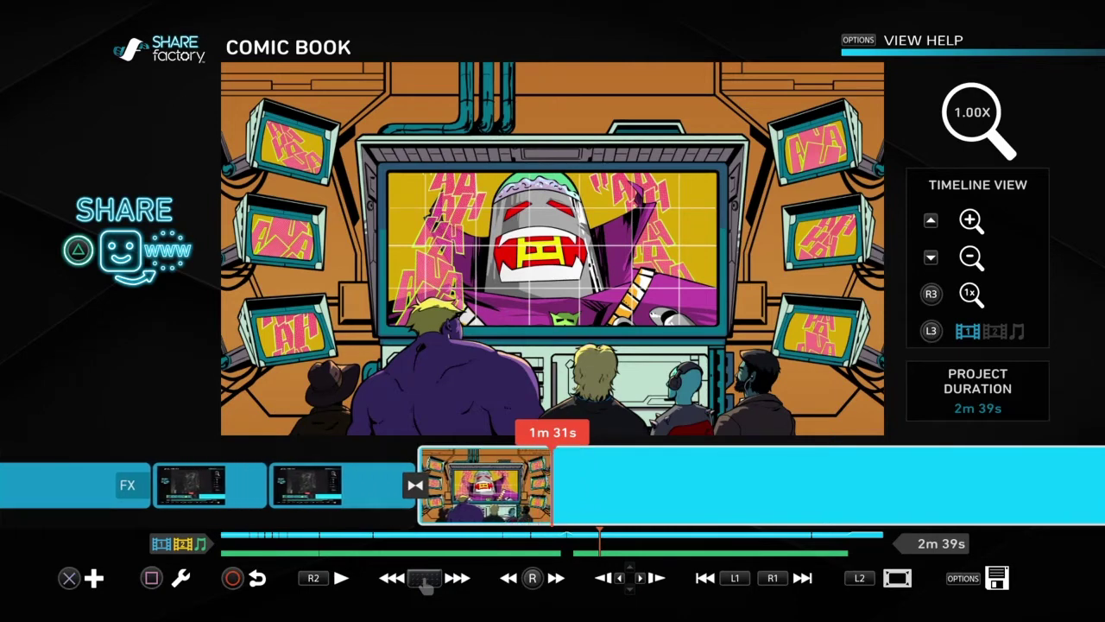
{"action": "key", "text": "Up"}
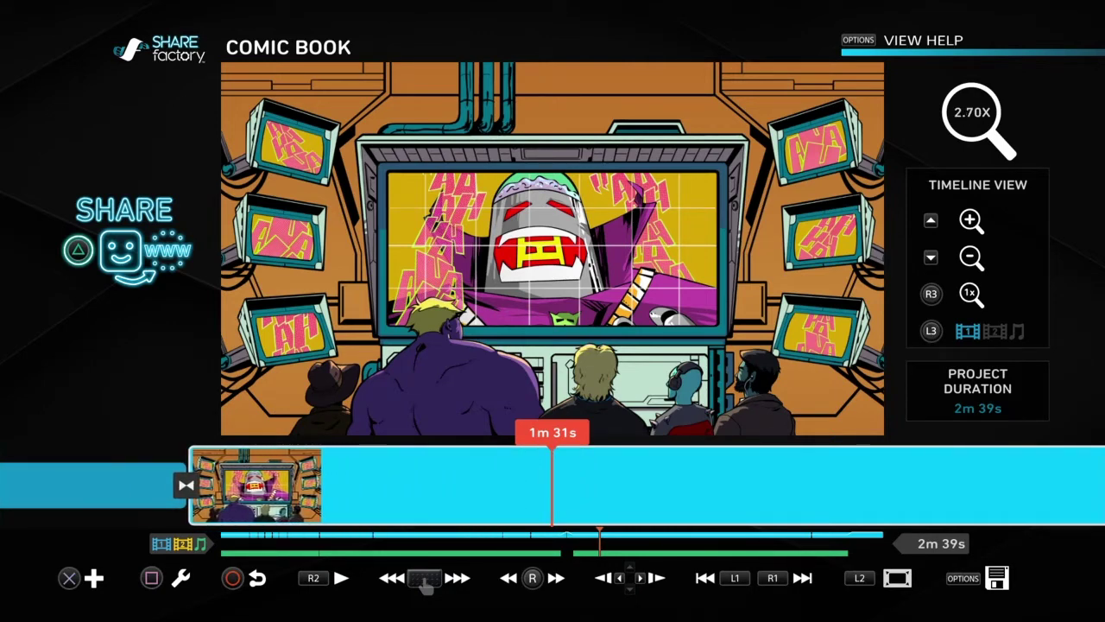
{"action": "key", "text": "Up"}
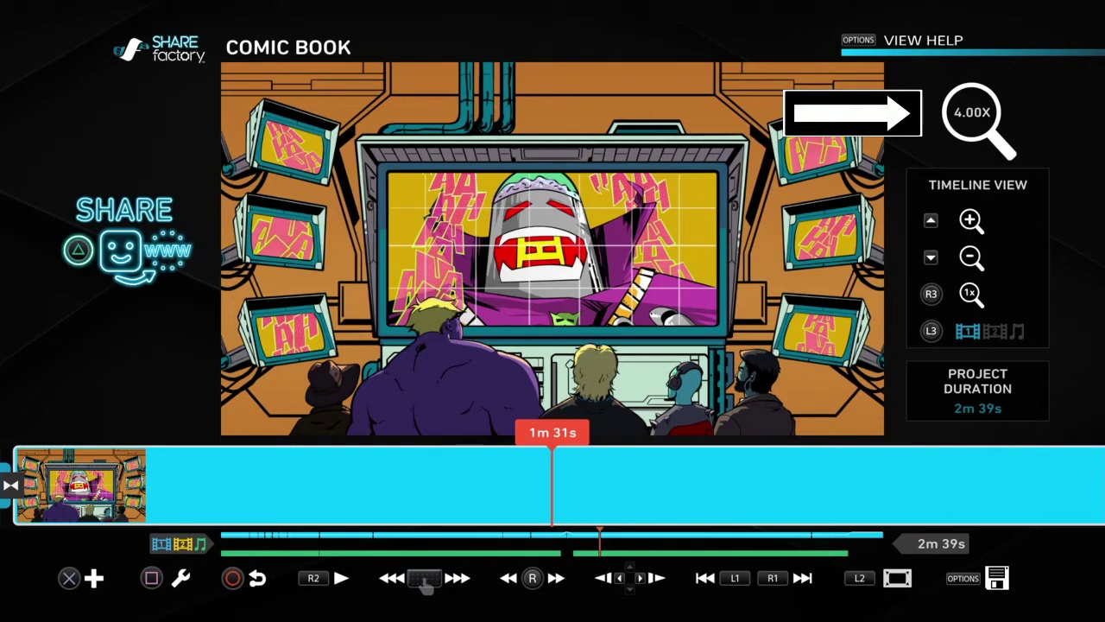
{"action": "key", "text": "Down"}
{"action": "key", "text": "Down"}
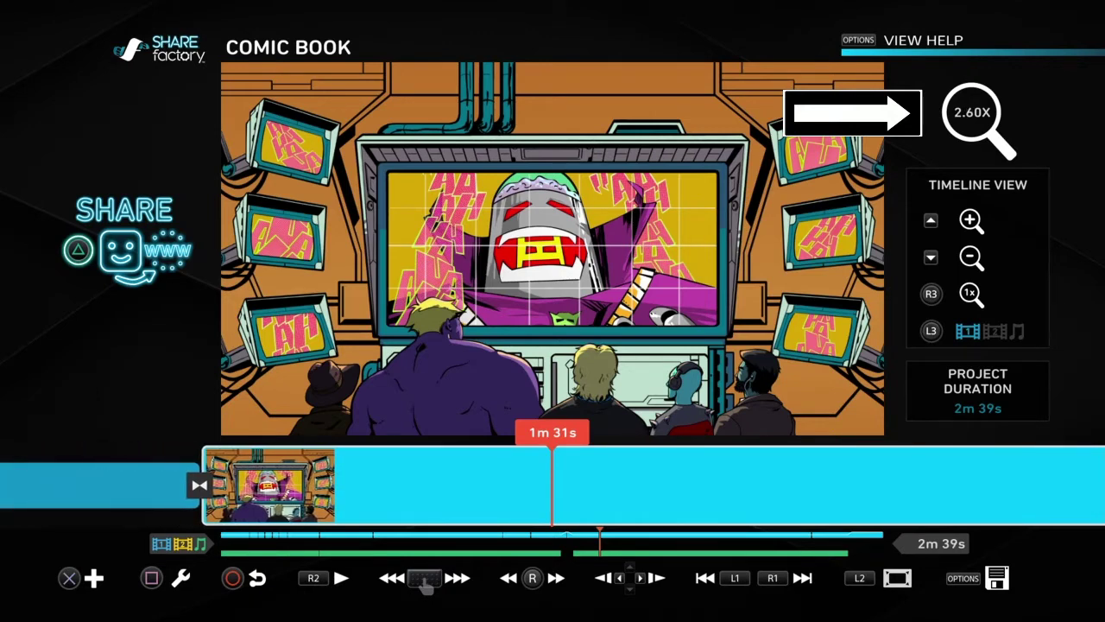
{"action": "key", "text": "Down"}
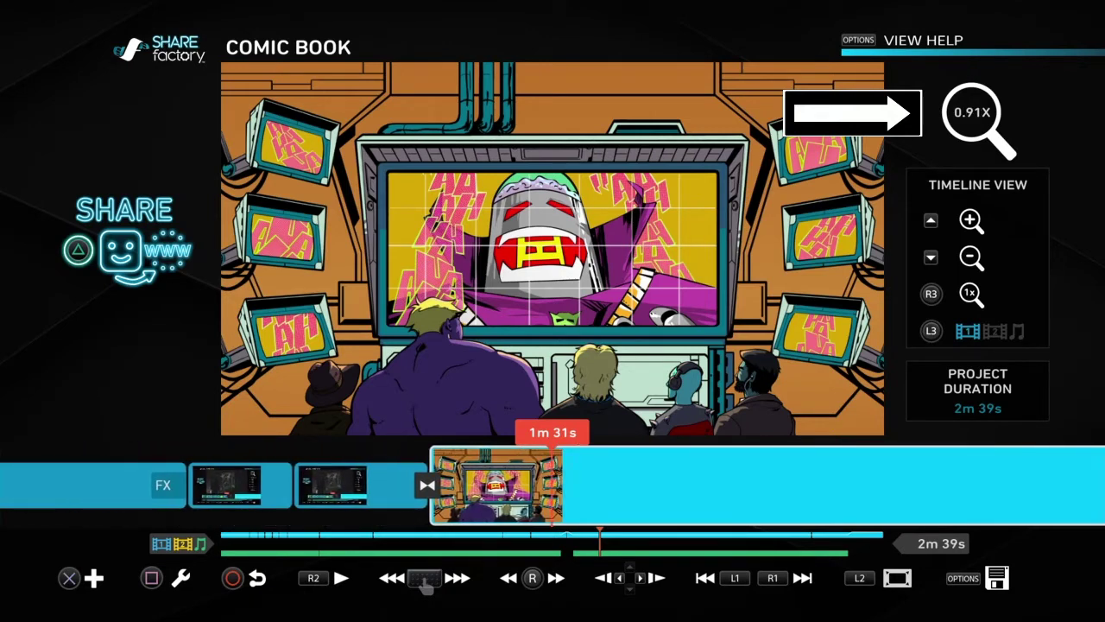
{"action": "key", "text": "Down"}
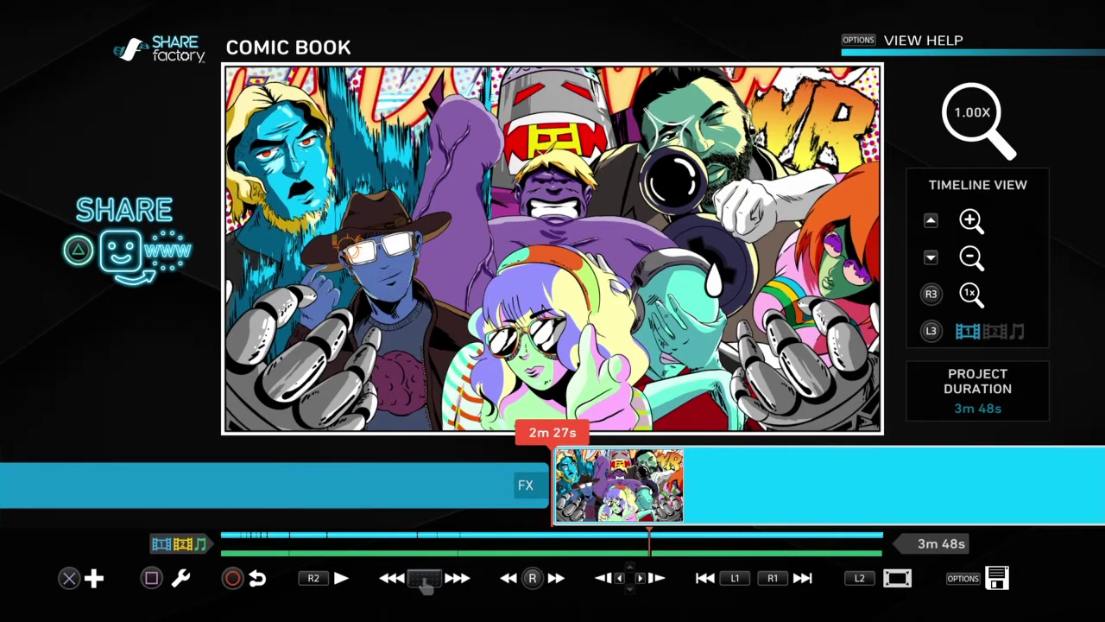
Step: Add The Last of Us (0m 59s) clip on Track 2 as a picture-in-picture, then show the music waveform
{"action": "key", "text": "Return"}
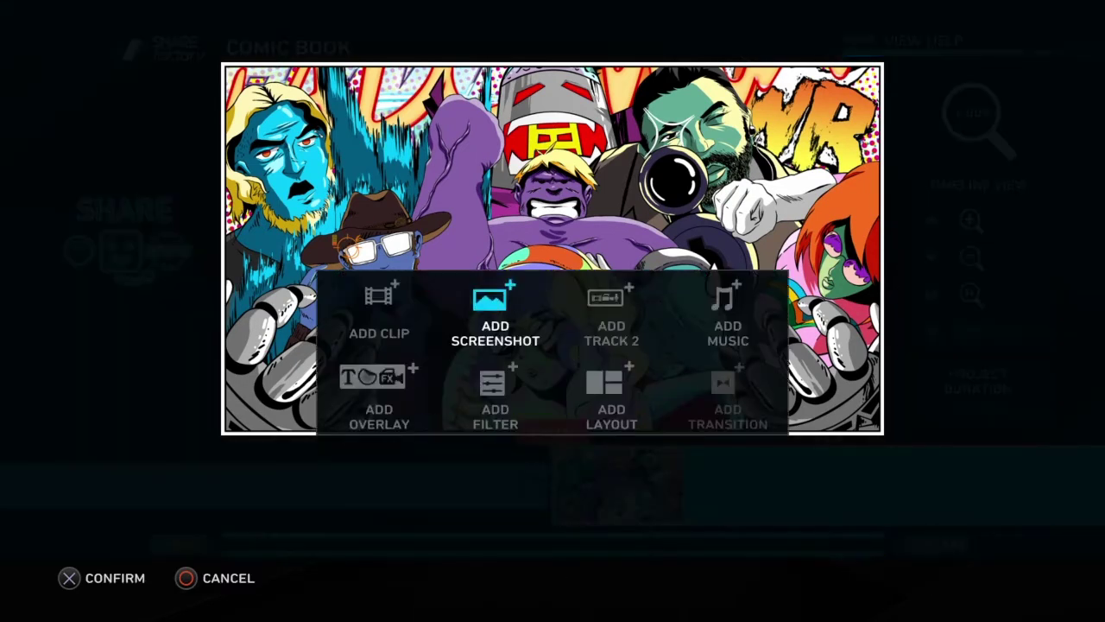
{"action": "key", "text": "Right"}
{"action": "key", "text": "Return"}
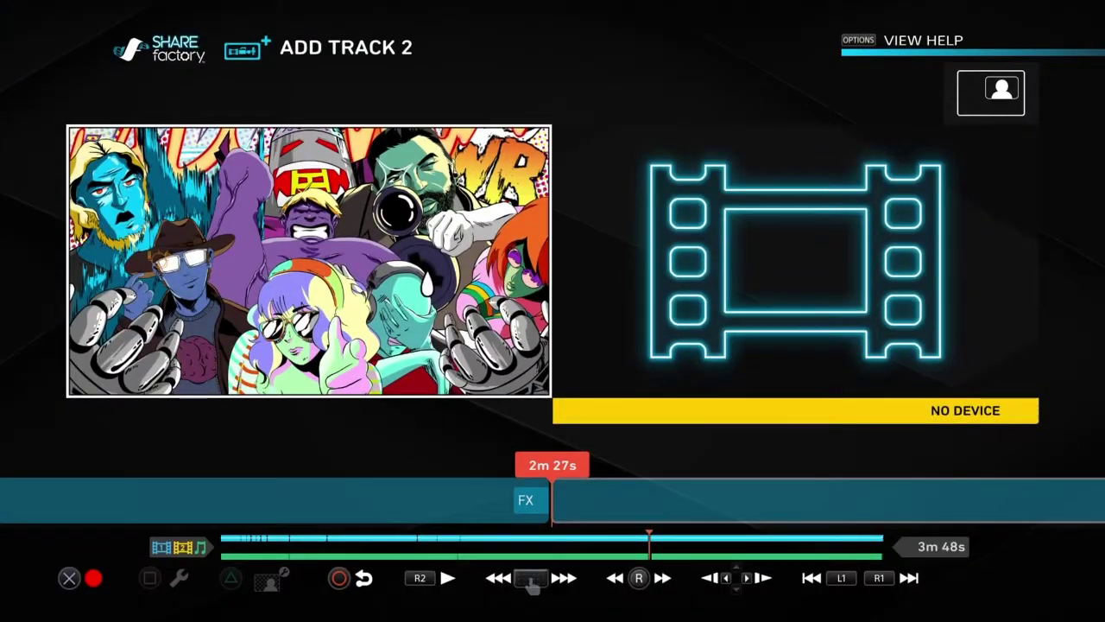
{"action": "key", "text": "Return"}
{"action": "key", "text": "Return"}
{"action": "key", "text": "Down"}
{"action": "key", "text": "Right"}
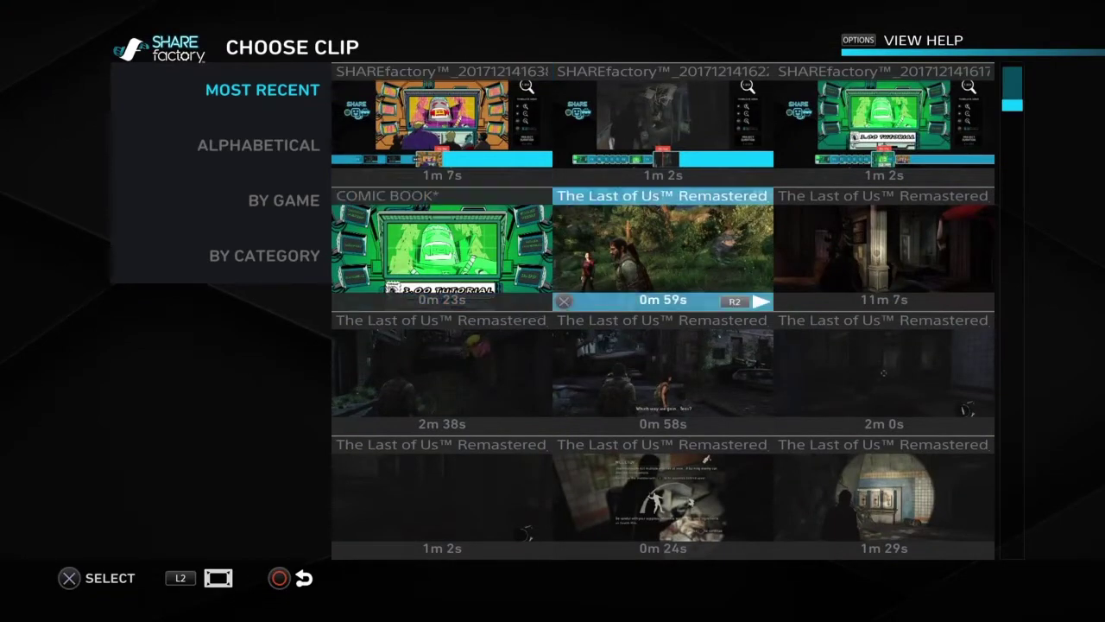
{"action": "key", "text": "Escape"}
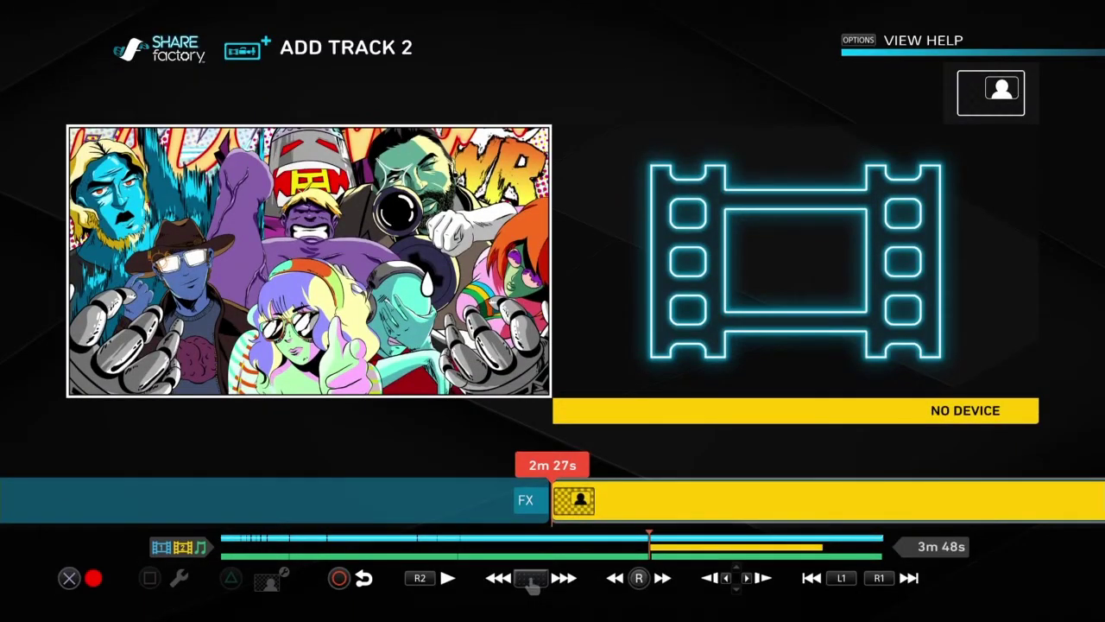
{"action": "key", "text": "Escape"}
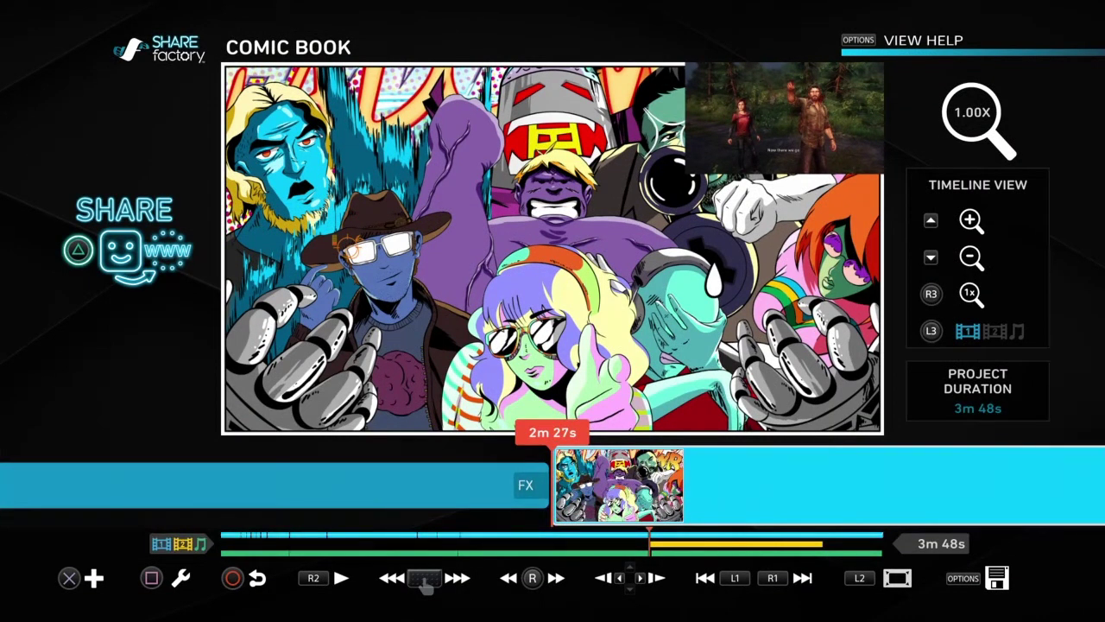
{"action": "key", "text": "L3"}
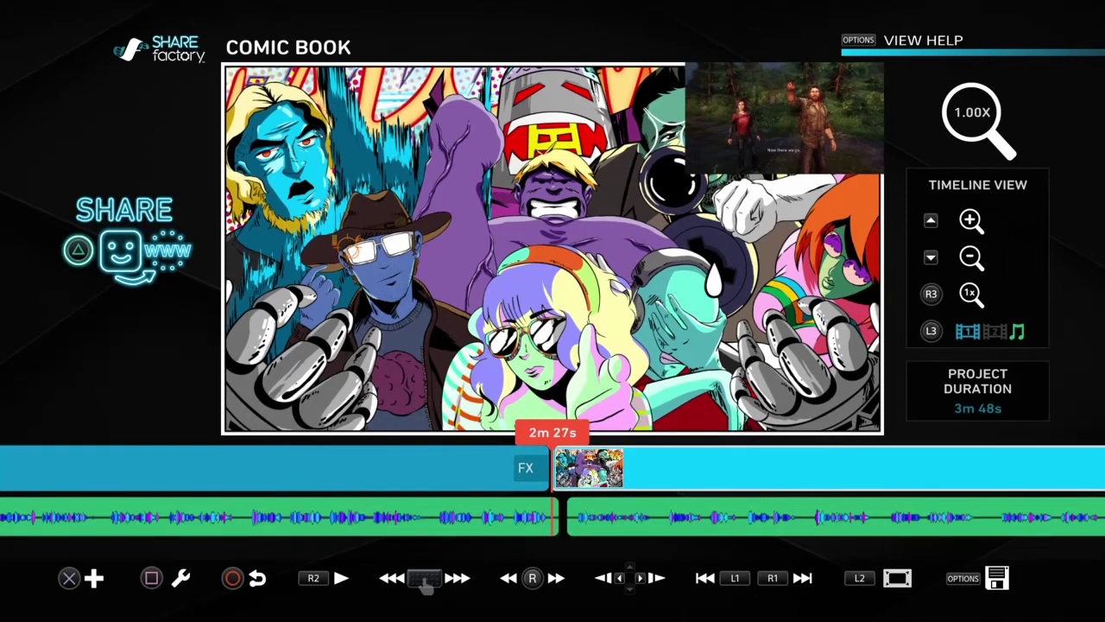
Step: Cycle the Track 2 and music track views, preview the picture-in-picture, then hide Track 2
{"action": "key", "text": "L3"}
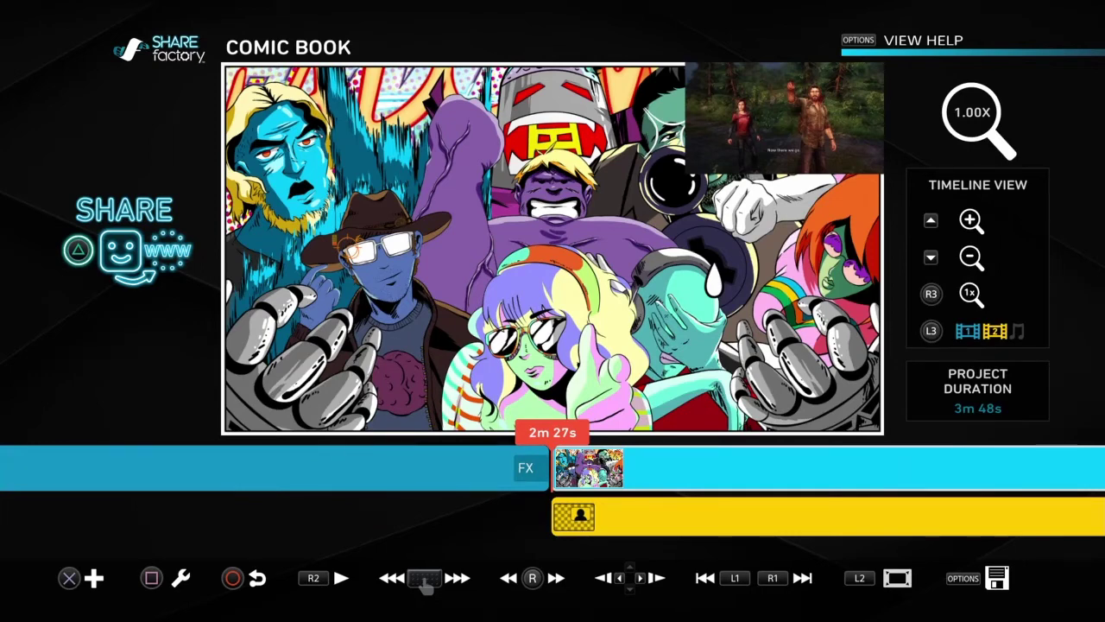
{"action": "key", "text": "L3"}
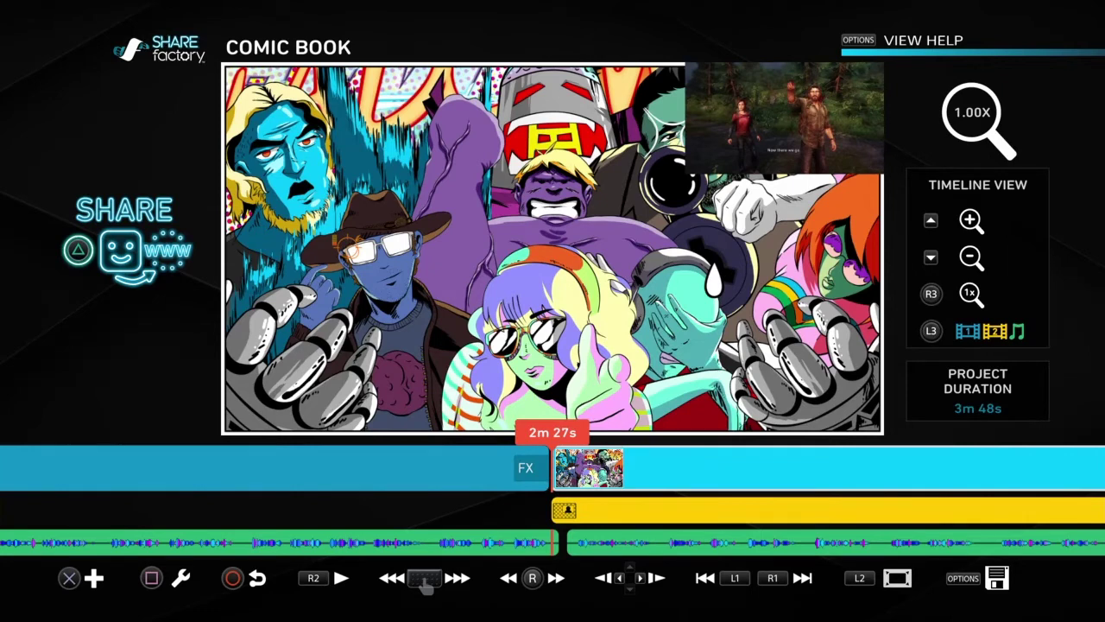
{"action": "key", "text": "Right"}
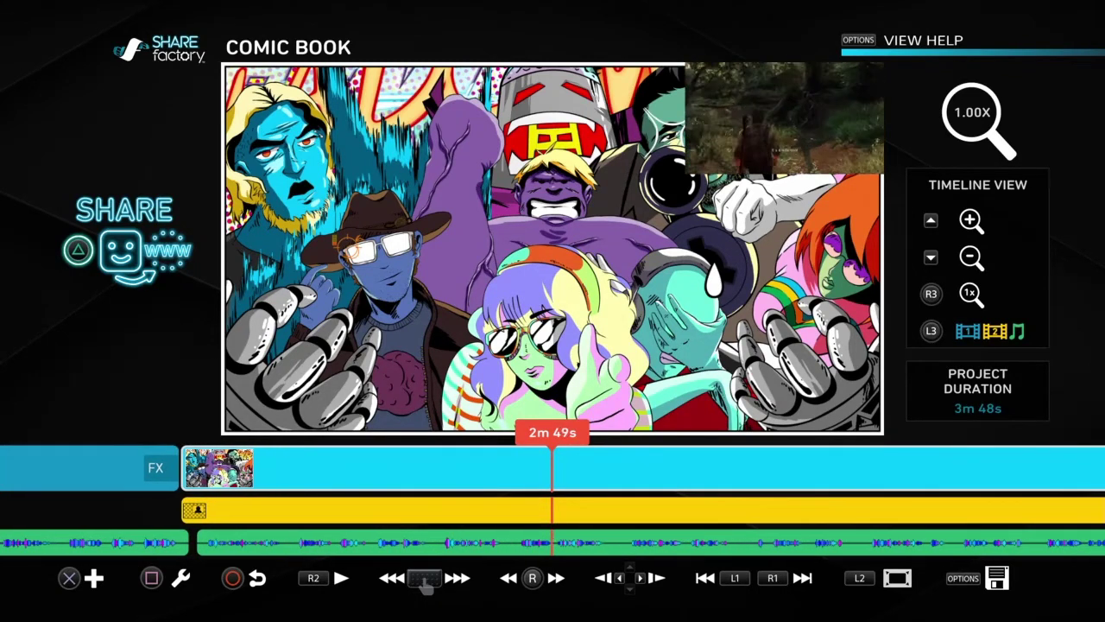
{"action": "key", "text": "l"}
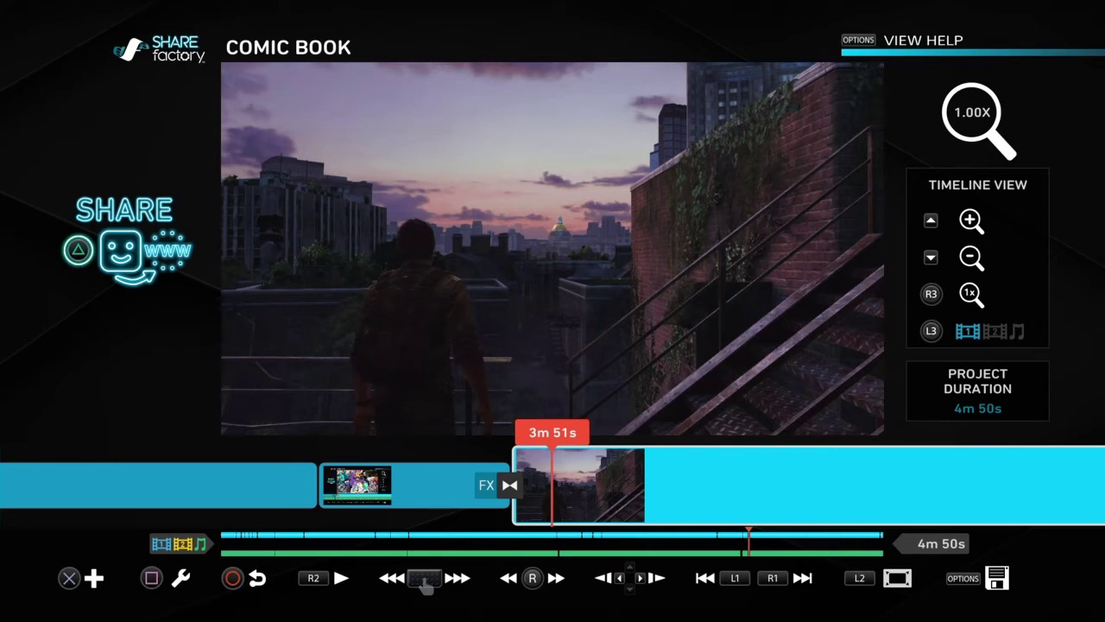
Step: Show the music waveform, advance the playhead to about 4m 7s and zoom to 4.00X
{"action": "key", "text": "l"}
{"action": "key", "text": "Right"}
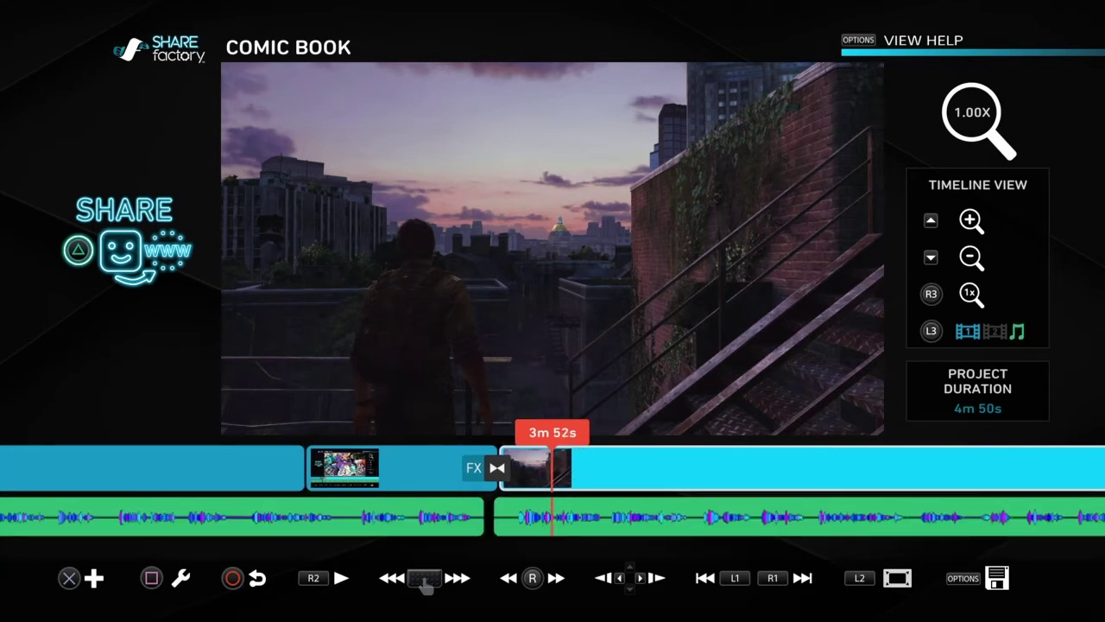
{"action": "key", "text": "Right"}
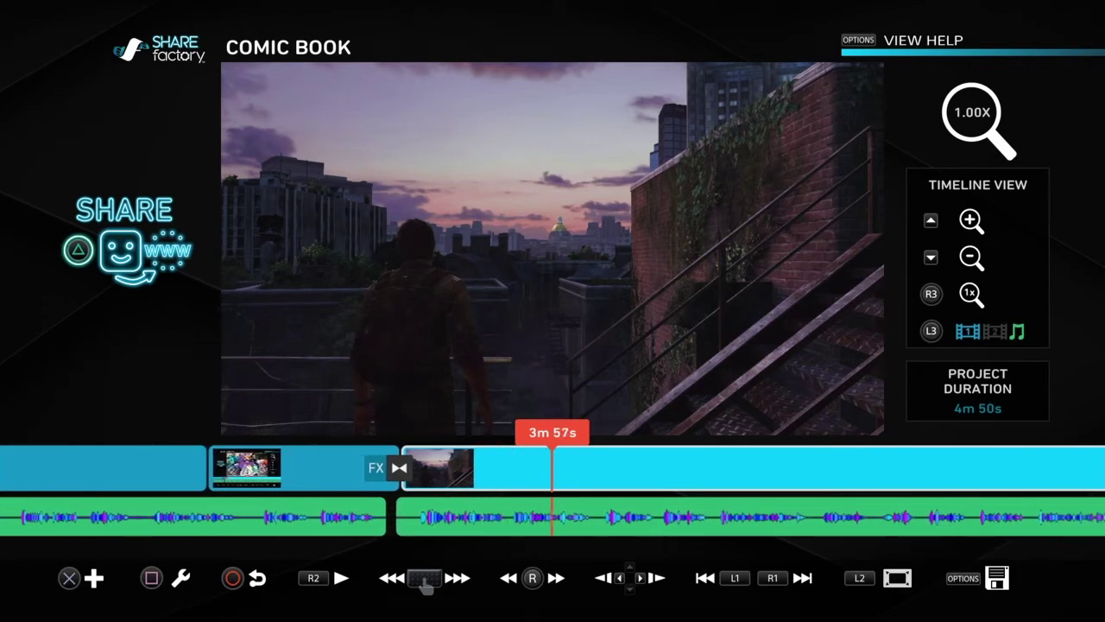
{"action": "key", "text": "Right"}
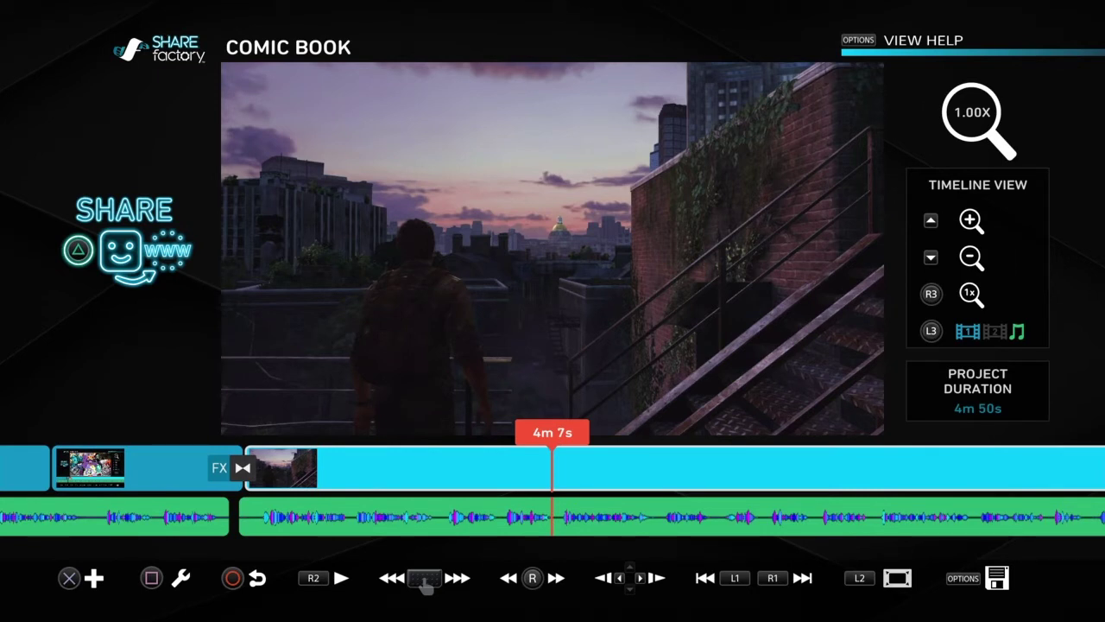
{"action": "key", "text": "Up"}
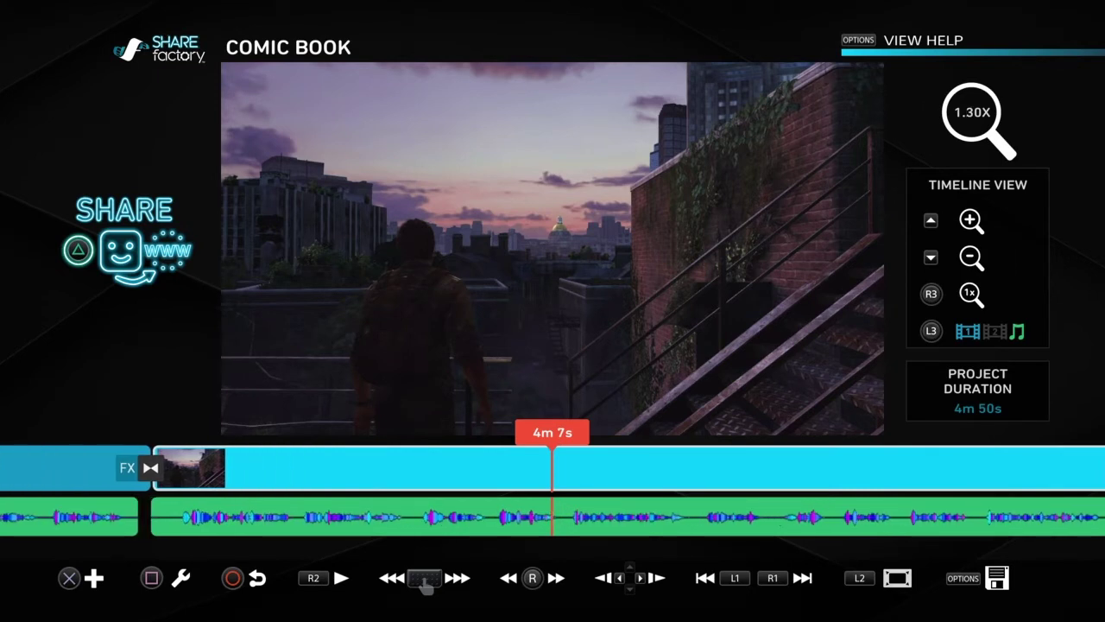
{"action": "key", "text": "Up"}
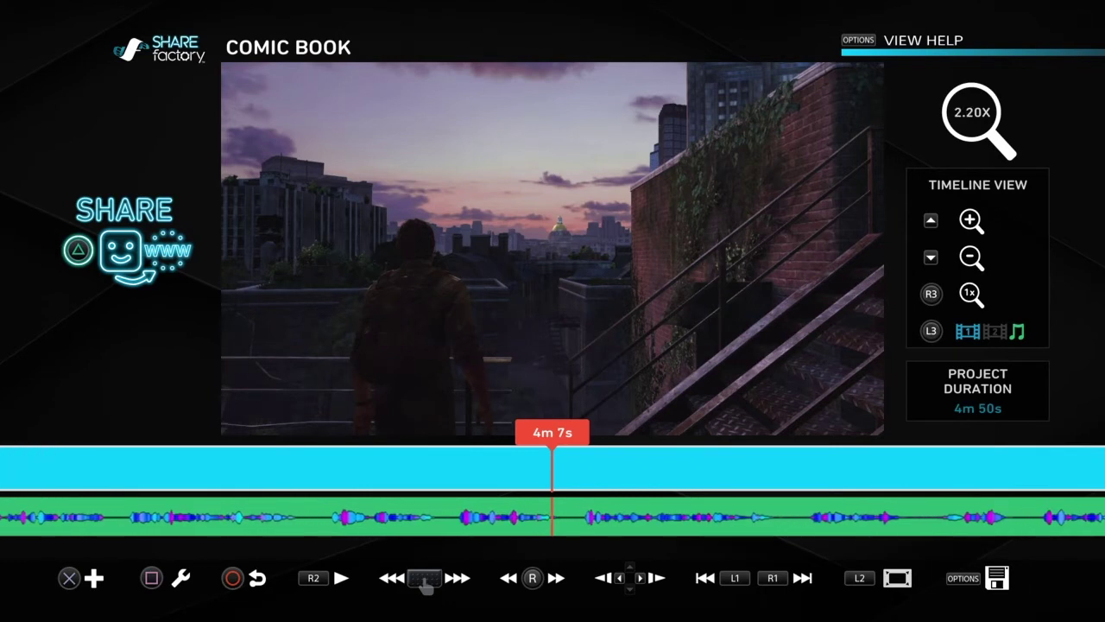
{"action": "key", "text": "Up"}
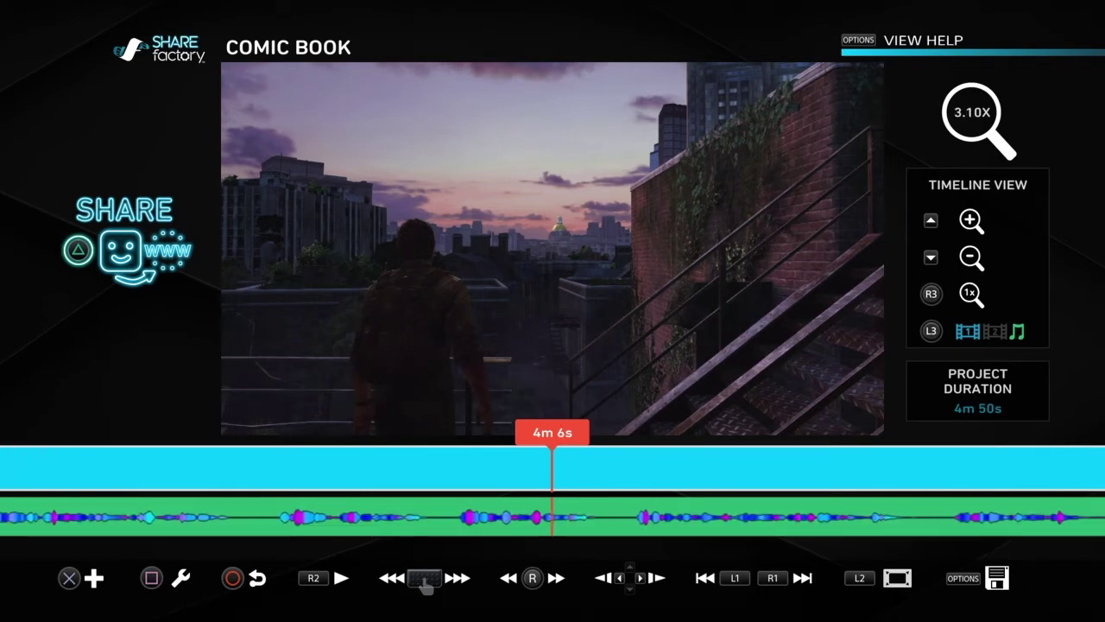
{"action": "key", "text": "Up"}
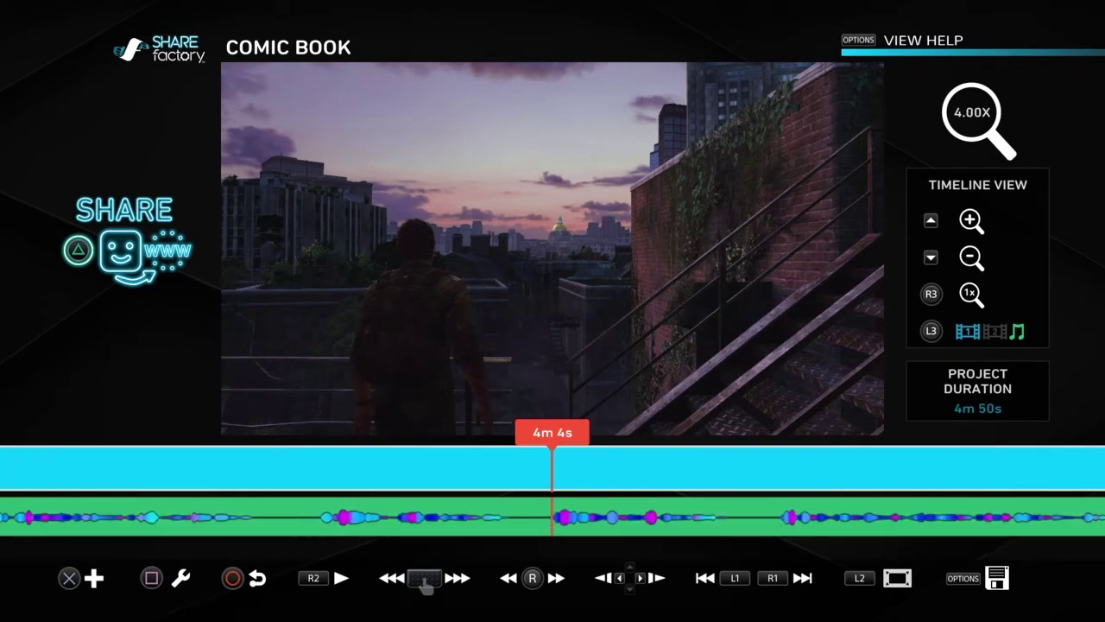
Step: Fine-tune the playhead to 4m 2s and bring up the clip editing options
{"action": "key", "text": "Left"}
{"action": "key", "text": "Left"}
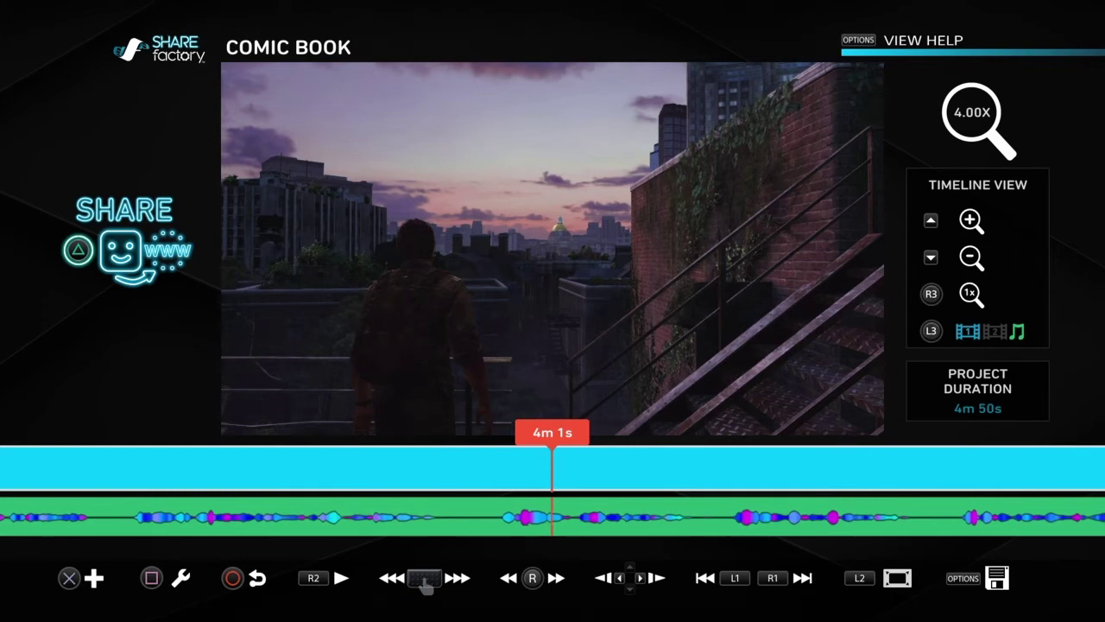
{"action": "key", "text": "Left"}
{"action": "key", "text": "Right"}
{"action": "key", "text": "Right"}
{"action": "key", "text": "Right"}
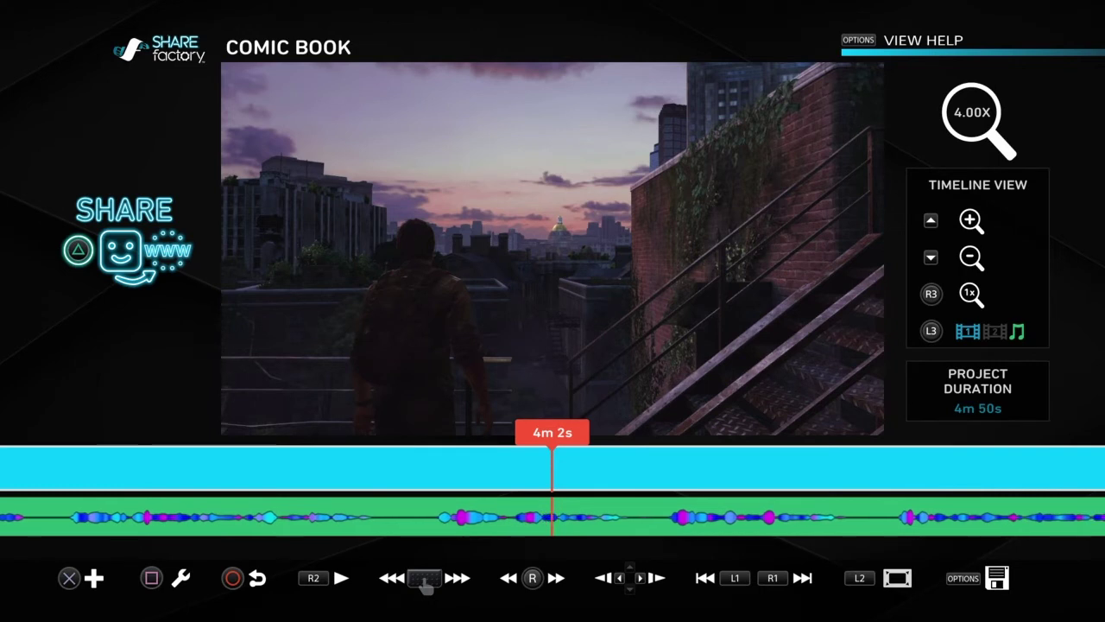
{"action": "key", "text": "Left"}
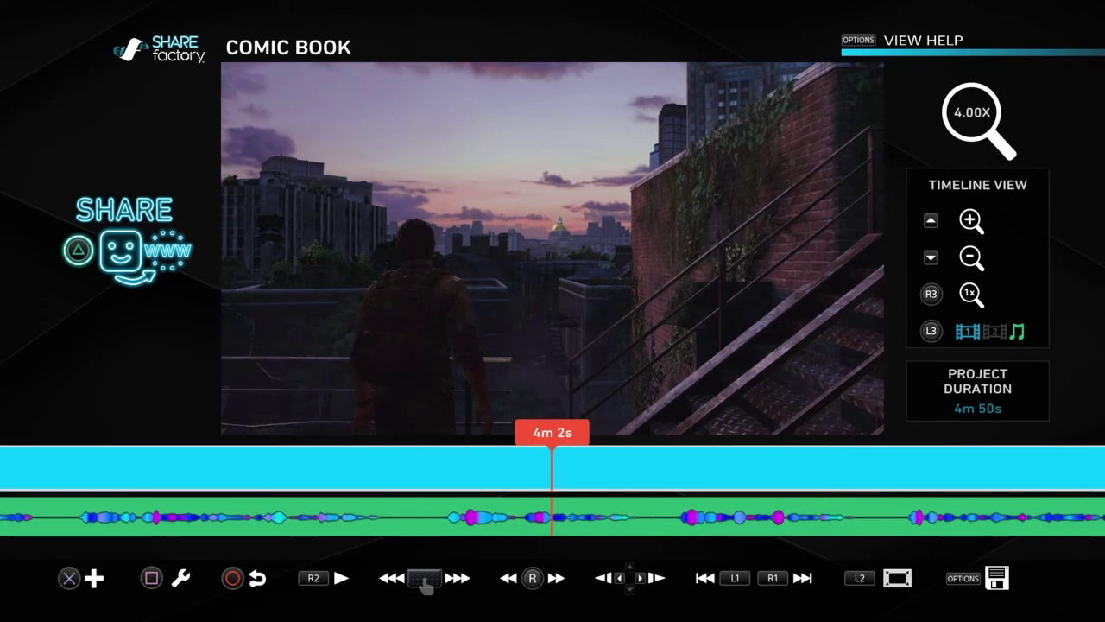
{"action": "key", "text": "Right"}
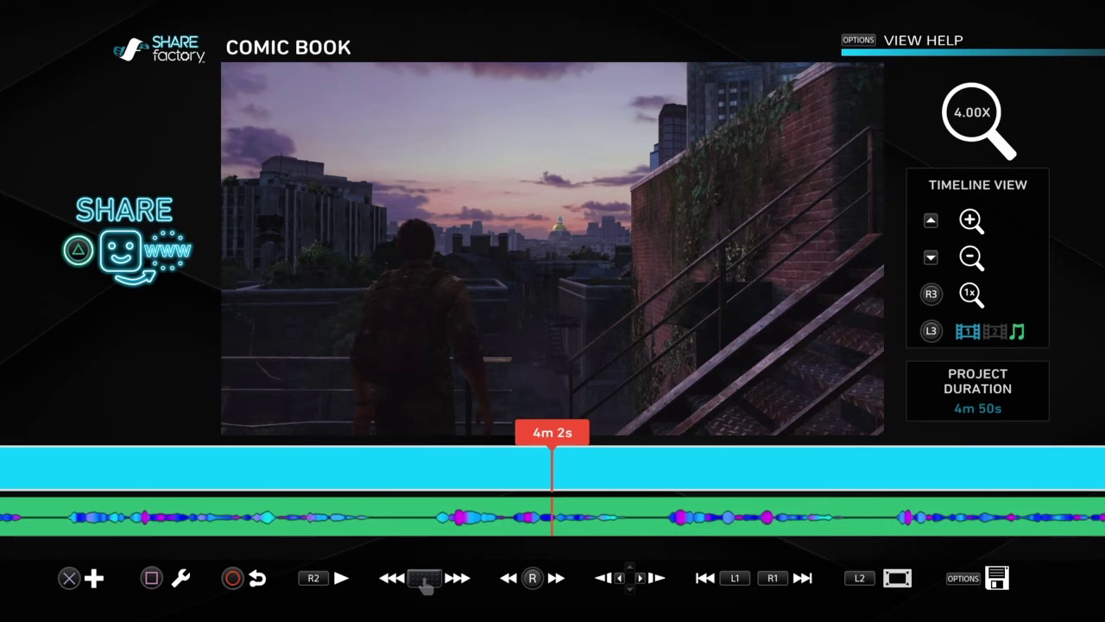
{"action": "key", "text": "Return"}
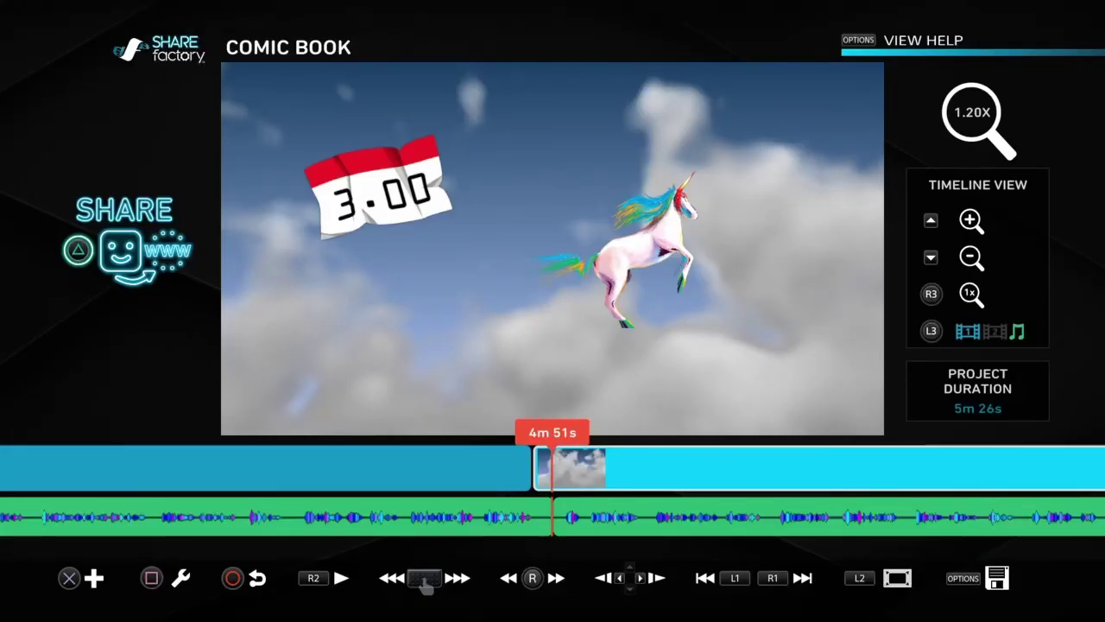
Step: Split the music track at the playhead in the unicorn clip
{"action": "key", "text": "Right"}
{"action": "key", "text": "Right"}
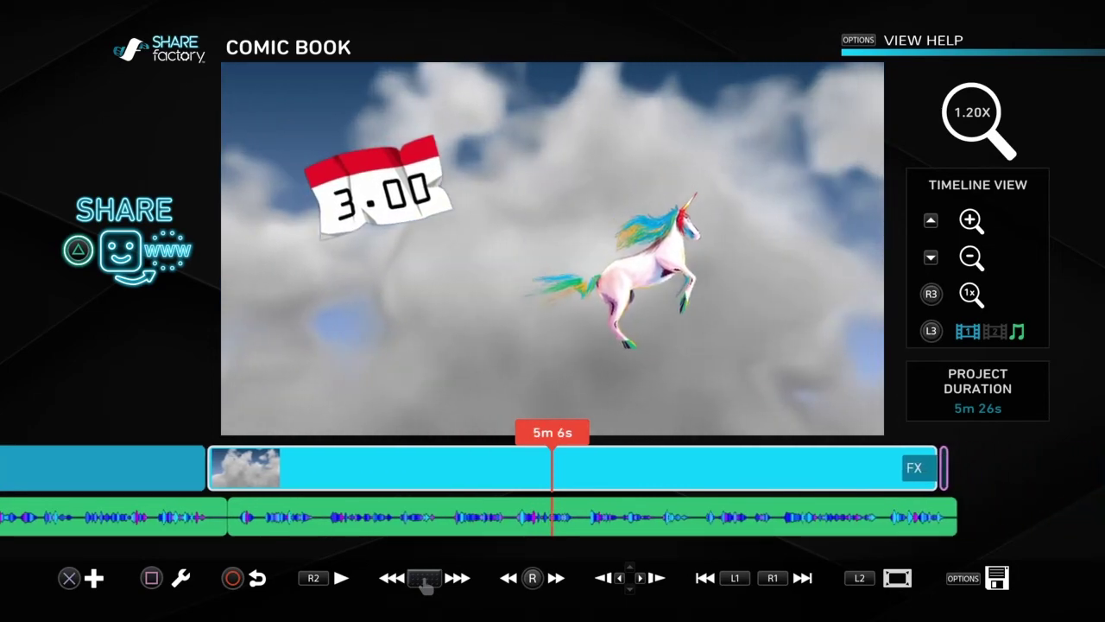
{"action": "key", "text": "Return"}
{"action": "key", "text": "Return"}
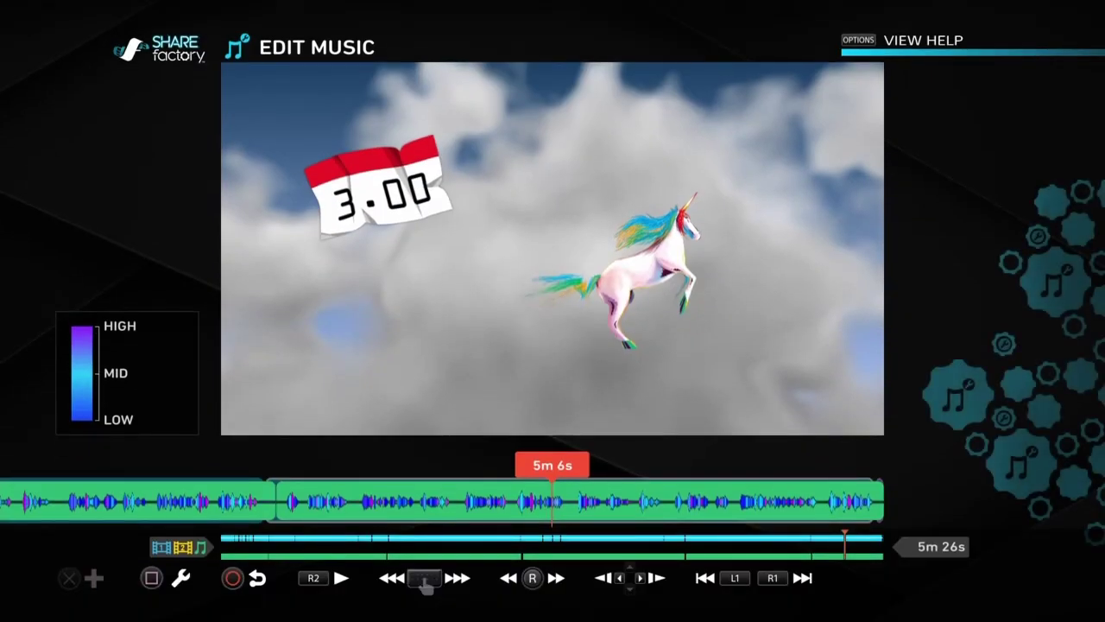
{"action": "key", "text": "Return"}
{"action": "key", "text": "Left"}
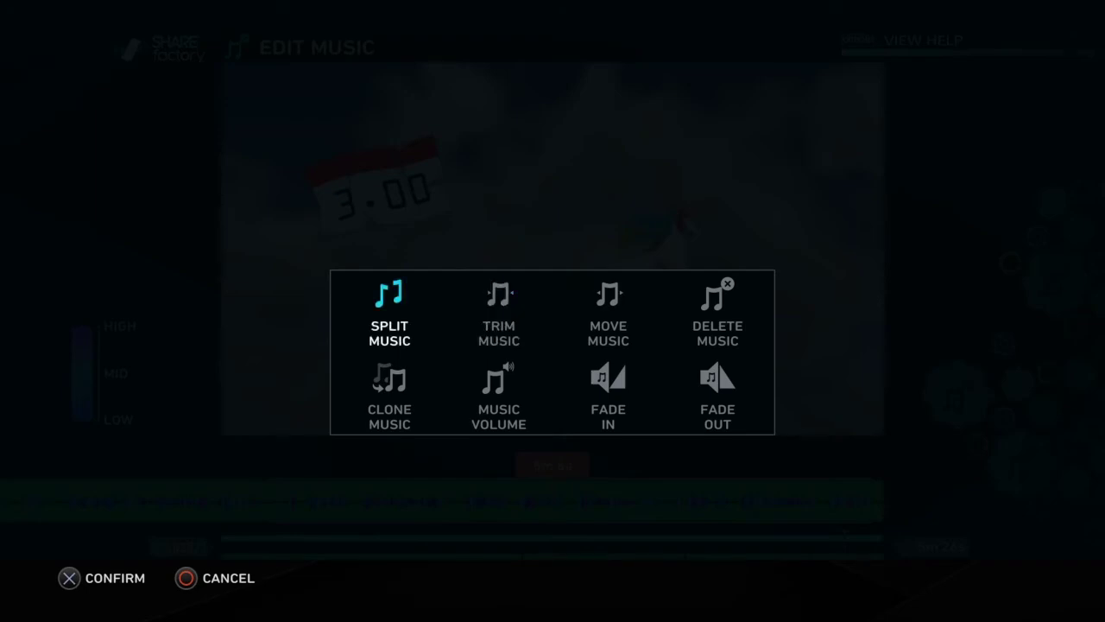
{"action": "key", "text": "Return"}
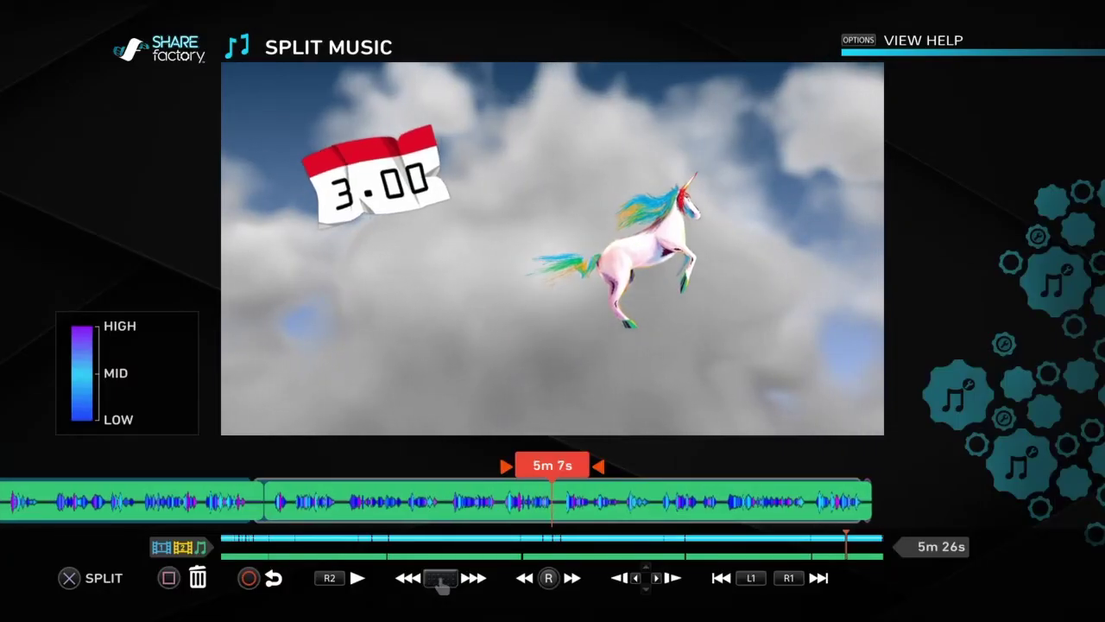
{"action": "key", "text": "Return"}
{"action": "key", "text": "Left"}
{"action": "key", "text": "Return"}
Step: Delete the music piece after the split
{"action": "key", "text": "Delete"}
{"action": "key", "text": "Left"}
{"action": "key", "text": "Return"}
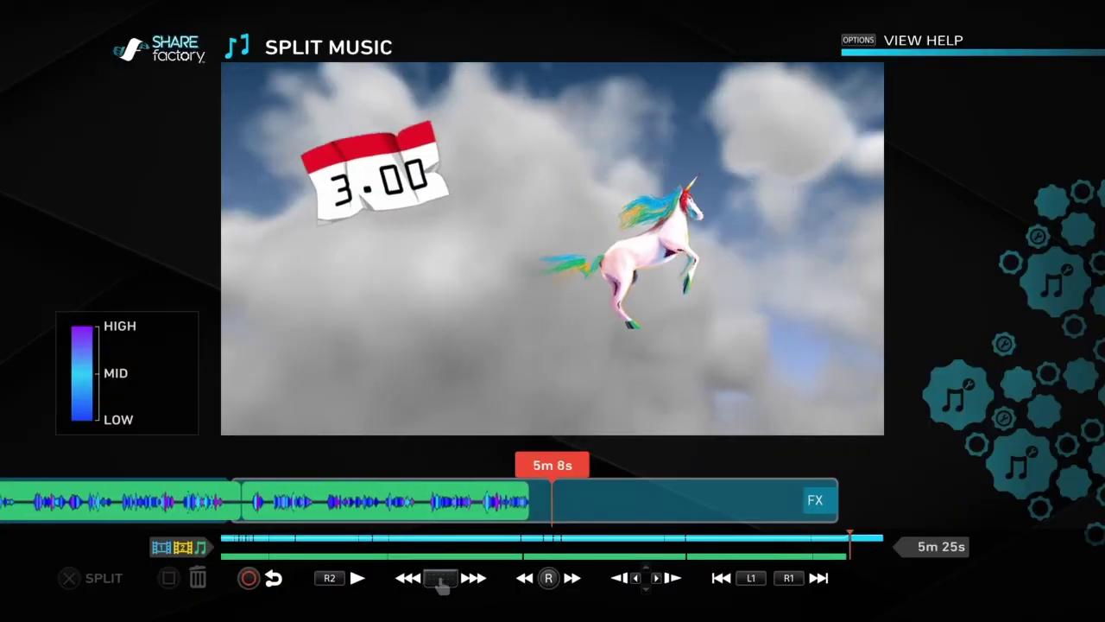
{"action": "key", "text": "Escape"}
Step: In Trim Music, pull the remaining music's end point back to 0m 15s
{"action": "key", "text": "Return"}
{"action": "key", "text": "Right"}
{"action": "key", "text": "Return"}
{"action": "key", "text": "Left"}
{"action": "key", "text": "Left"}
{"action": "key", "text": "Left"}
{"action": "key", "text": "Left"}
{"action": "key", "text": "Left"}
{"action": "key", "text": "Left"}
{"action": "key", "text": "Left"}
{"action": "key", "text": "Left"}
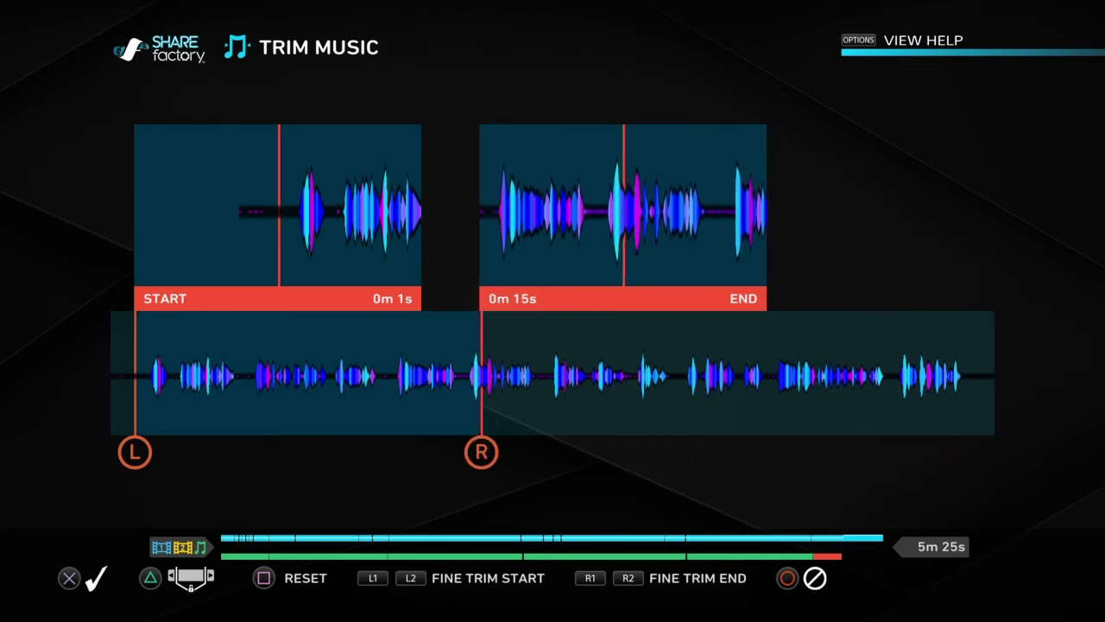